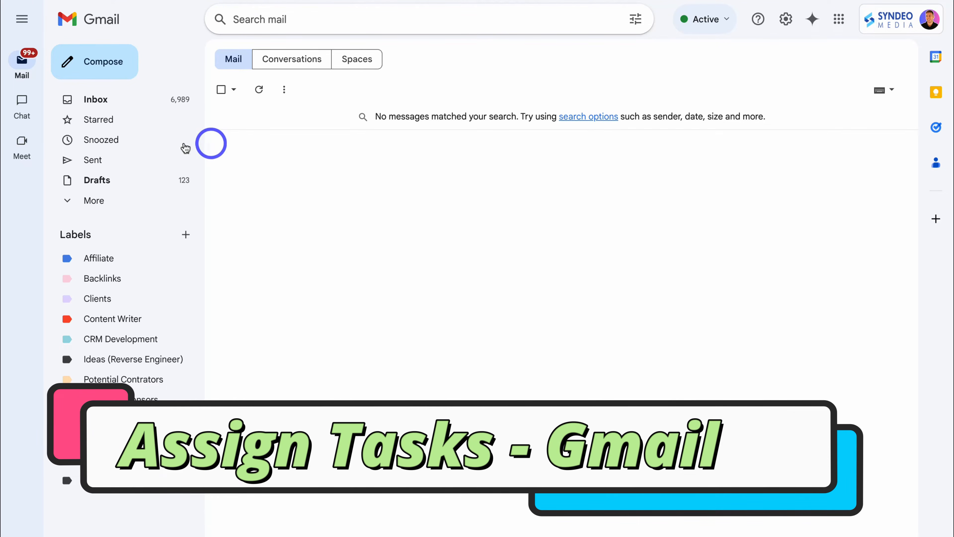
# Create a private collaboration space in Chat named "Team Tasks"
pyautogui.click(21, 107)
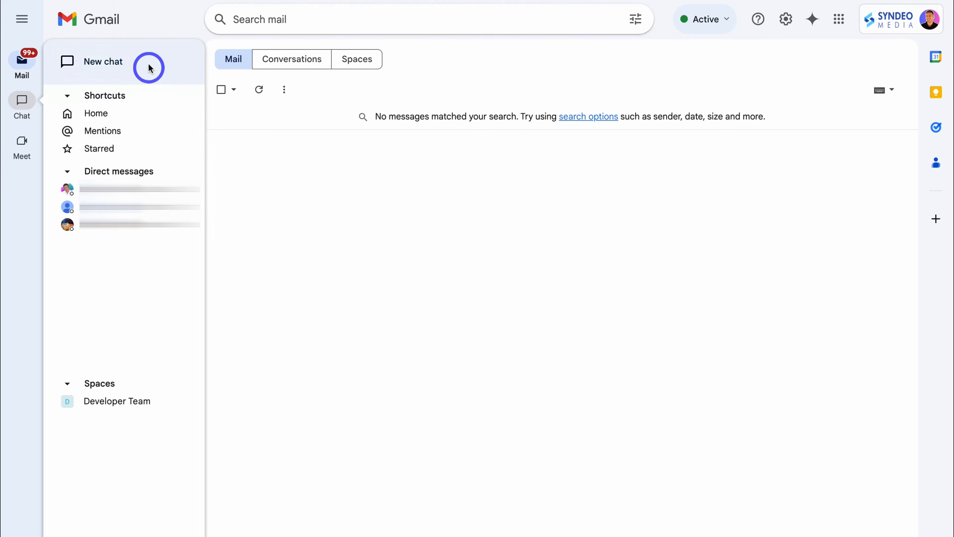
pyautogui.click(113, 70)
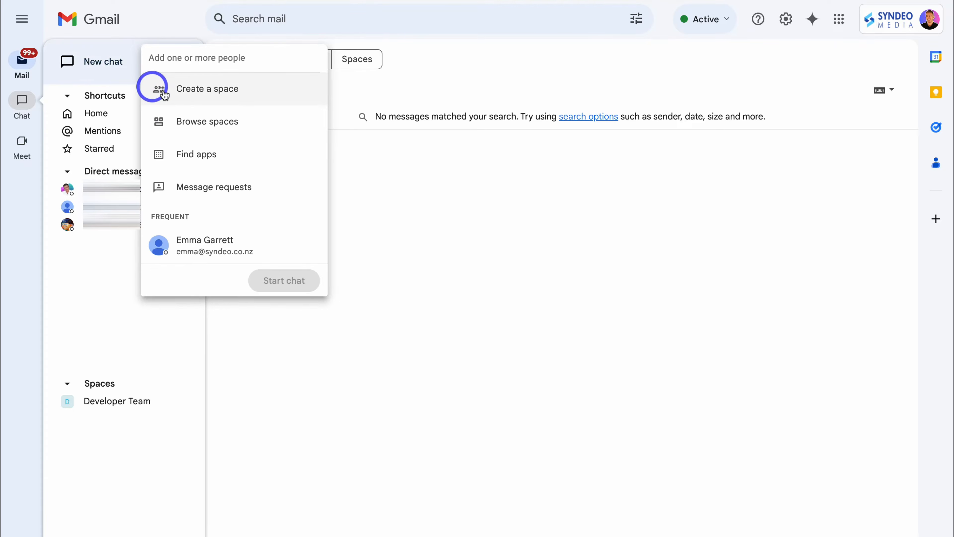
pyautogui.click(266, 90)
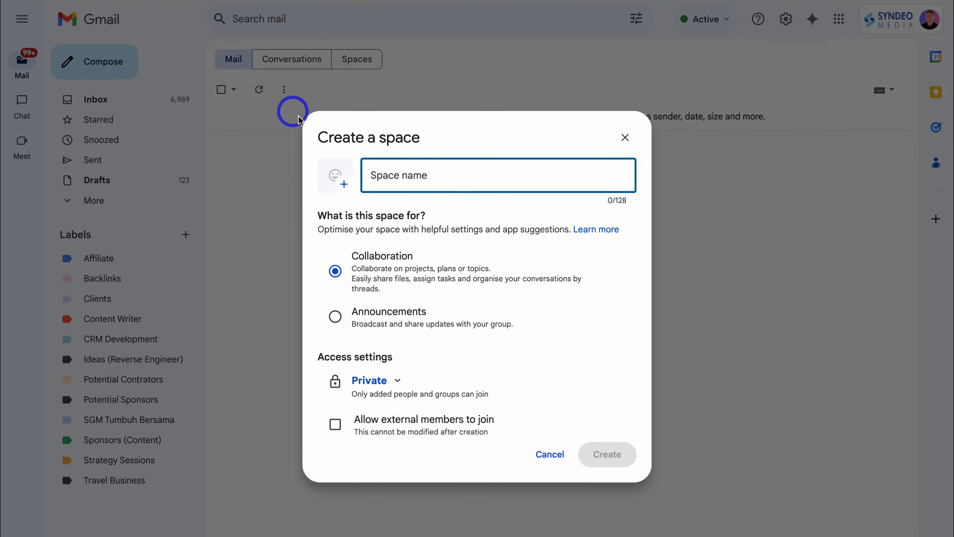
pyautogui.write('Team Tasks')
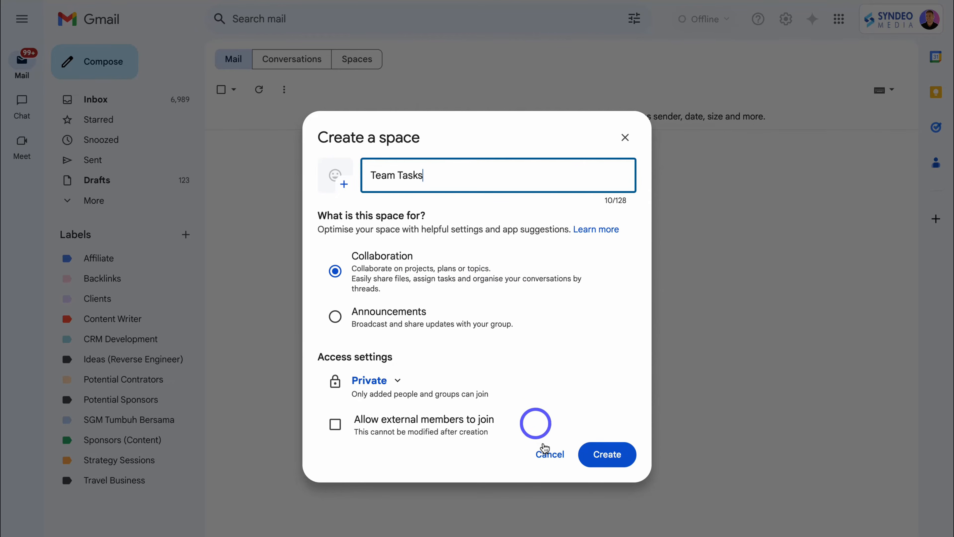
pyautogui.click(611, 456)
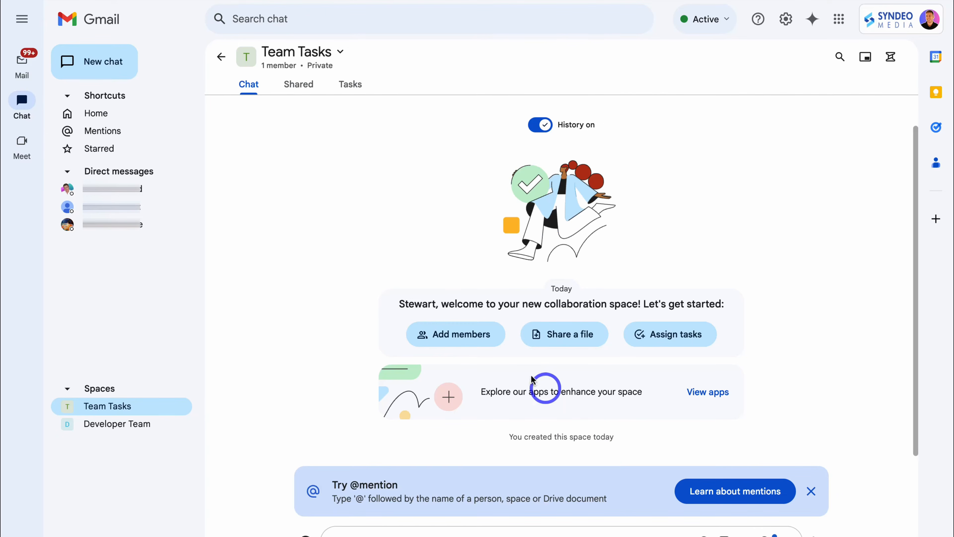
# Add the first suggested colleague as a member of the Team Tasks space
pyautogui.click(460, 335)
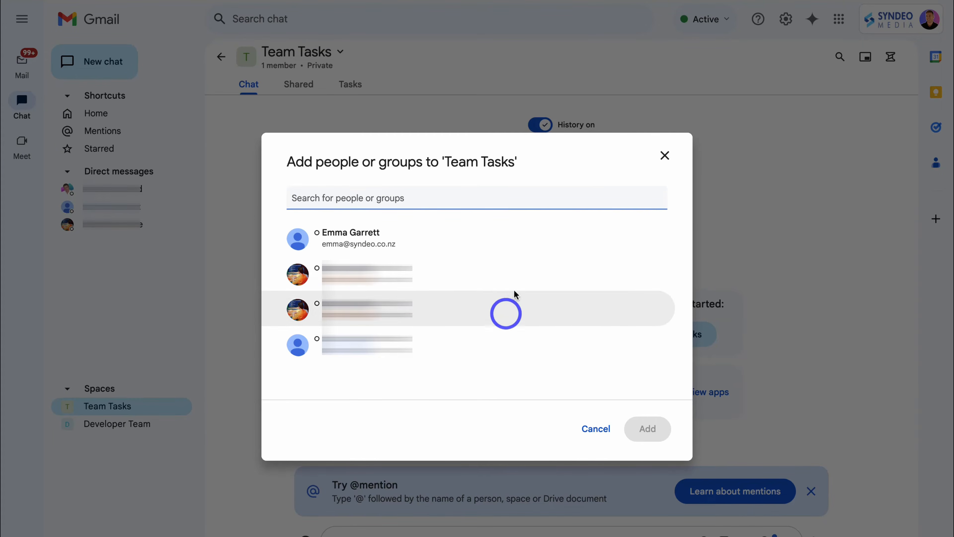
pyautogui.click(468, 238)
pyautogui.click(652, 432)
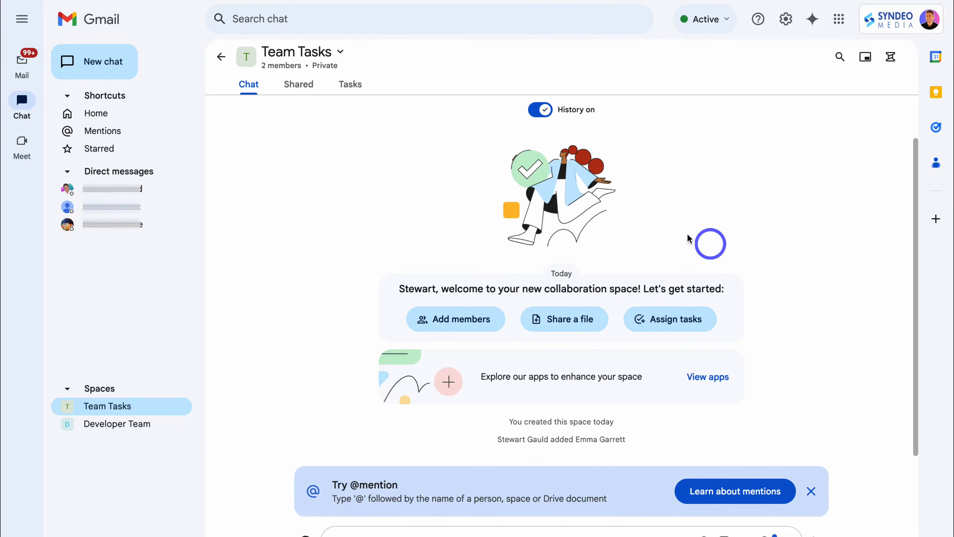
# Start a space task titled "Client A" with the details "Follow up on client A regarding web package B."
pyautogui.click(361, 88)
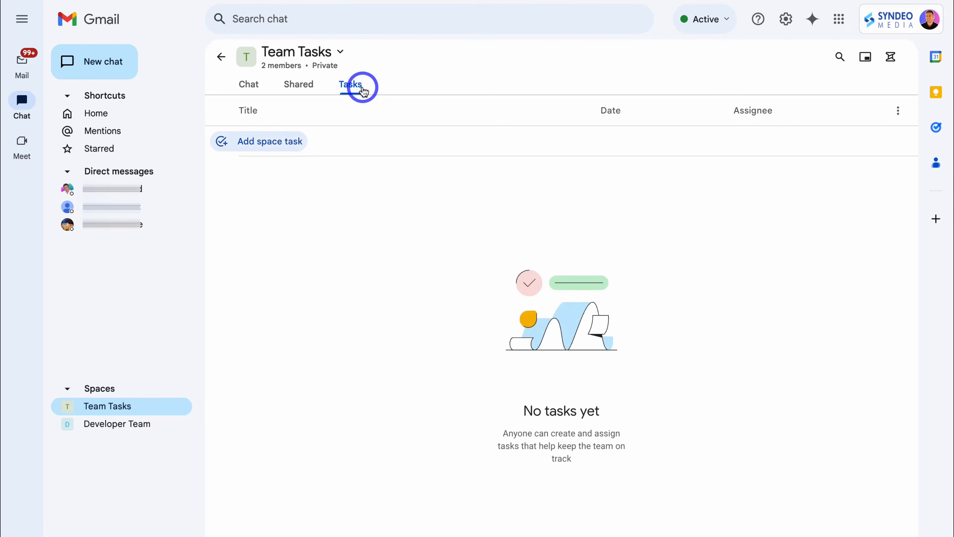
pyautogui.click(281, 145)
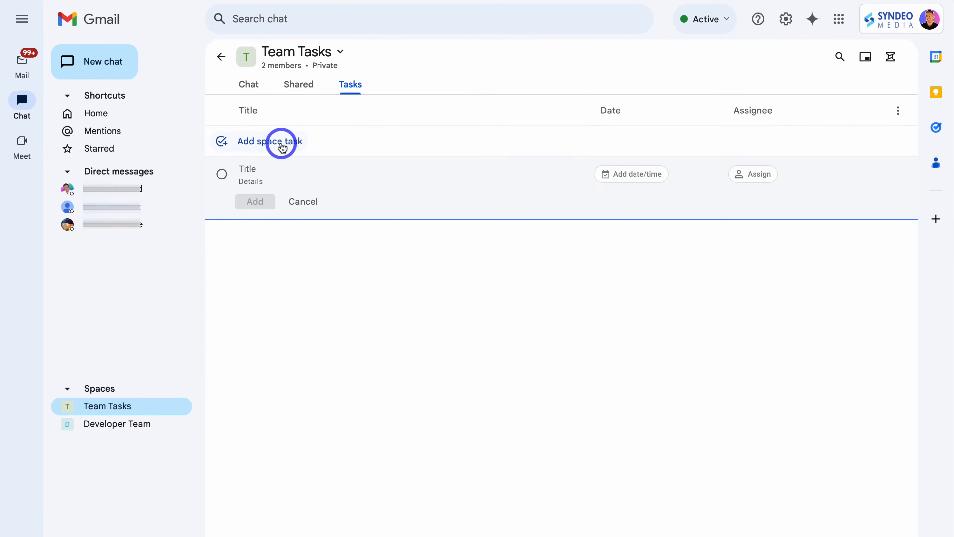
pyautogui.write('Client A')
pyautogui.click(249, 182)
pyautogui.write('Follow up on client A regarding web package B.')
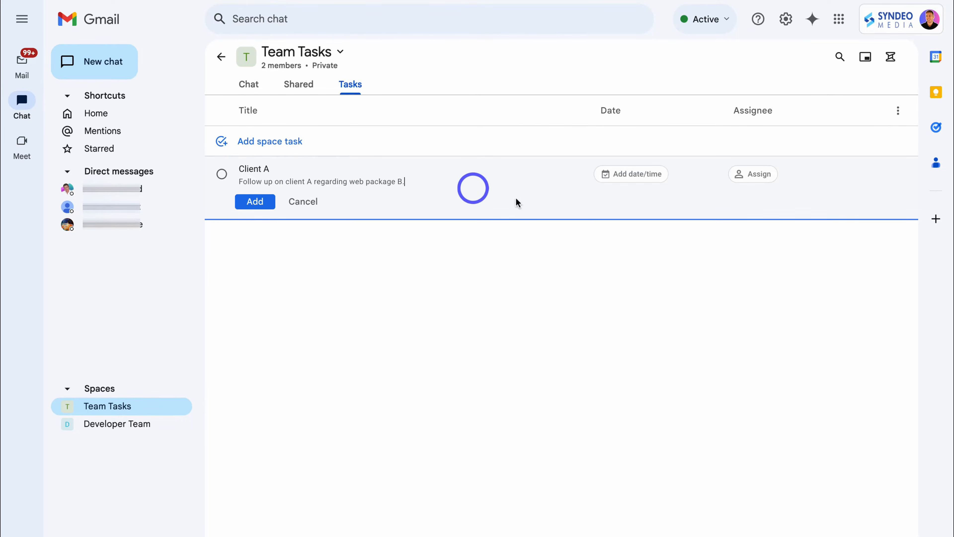
# Set the Client A task's due date to Thursday 5 December 2024 at 12:00
pyautogui.click(629, 173)
pyautogui.click(633, 231)
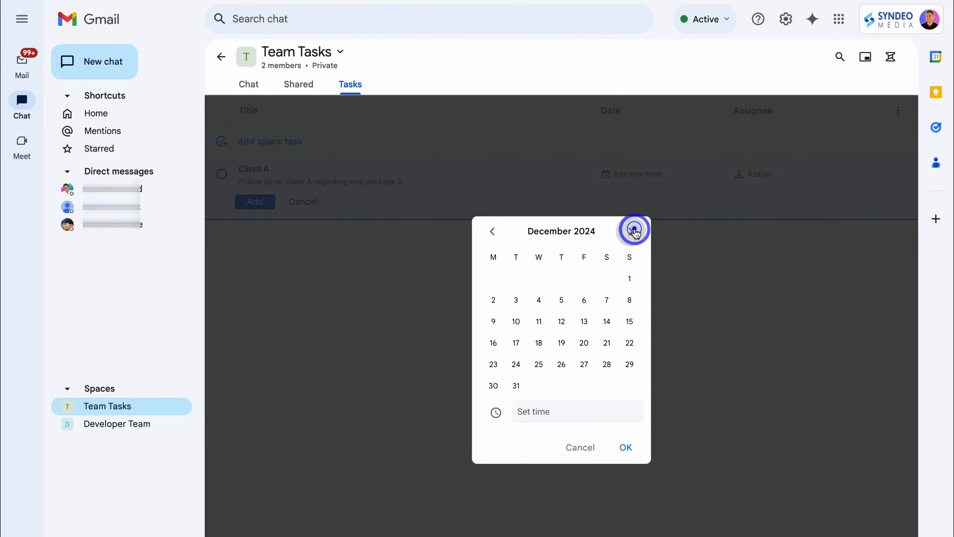
pyautogui.click(561, 301)
pyautogui.click(544, 411)
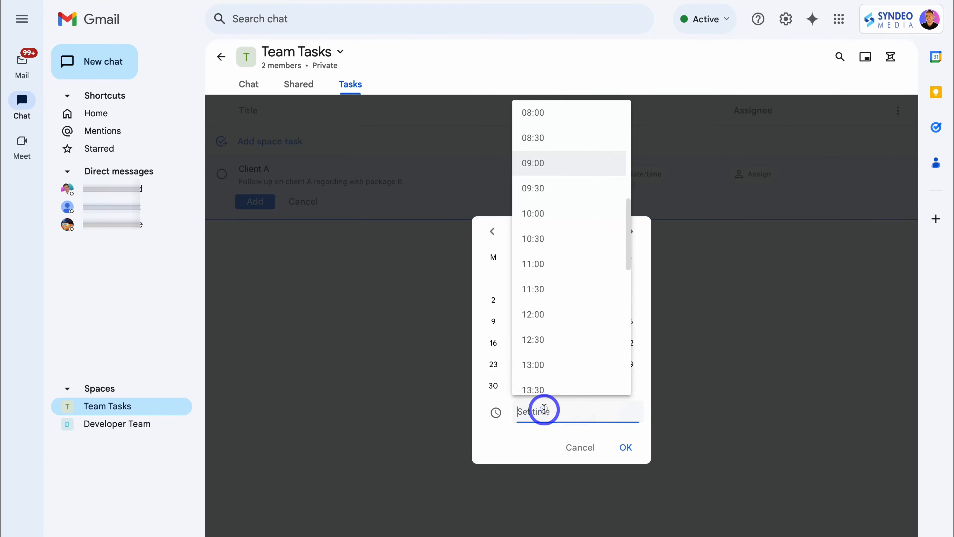
pyautogui.click(548, 330)
pyautogui.click(625, 447)
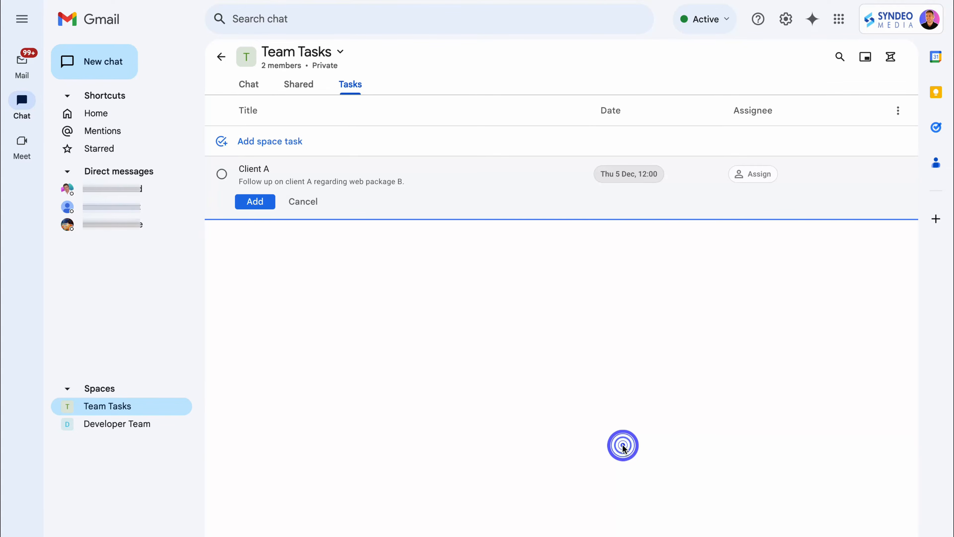
# Assign the Client A task to yourself and add it to the space
pyautogui.click(753, 184)
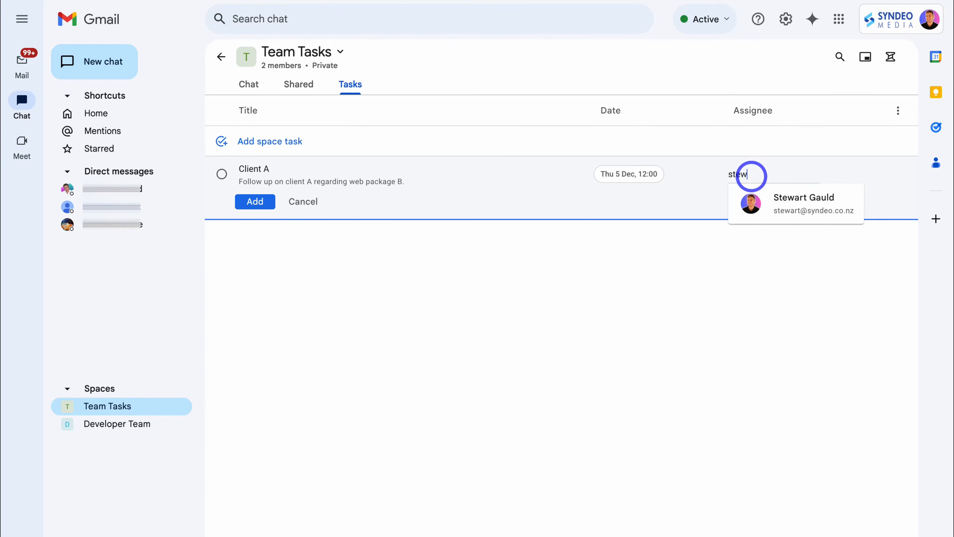
pyautogui.click(777, 202)
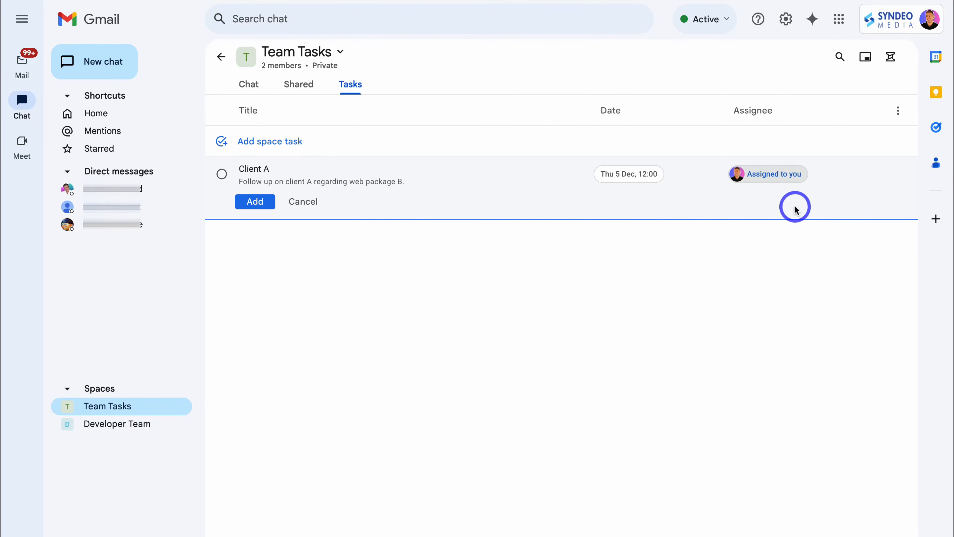
pyautogui.click(256, 201)
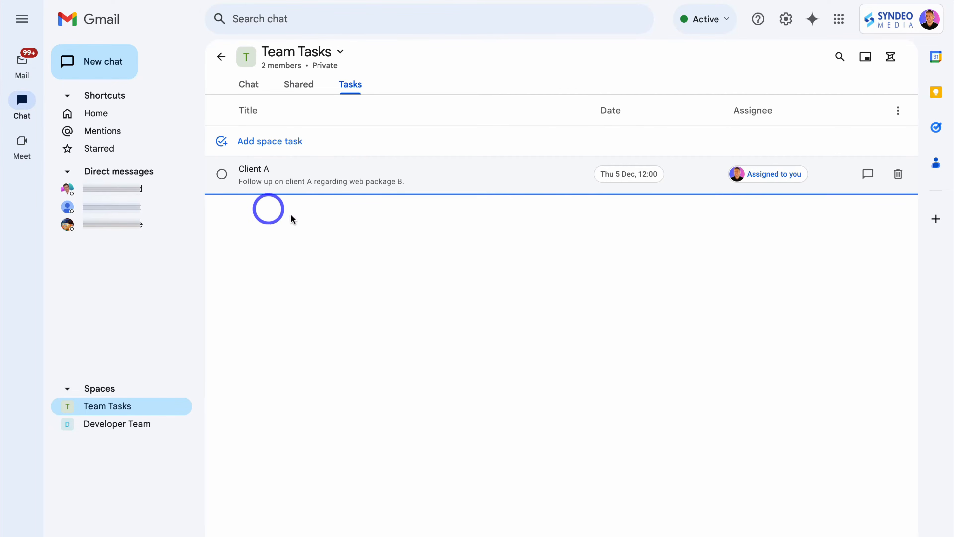
# Check the Client A task's details in the My Tasks list of Google Tasks, then close the list
pyautogui.click(937, 130)
pyautogui.click(826, 23)
pyautogui.click(850, 101)
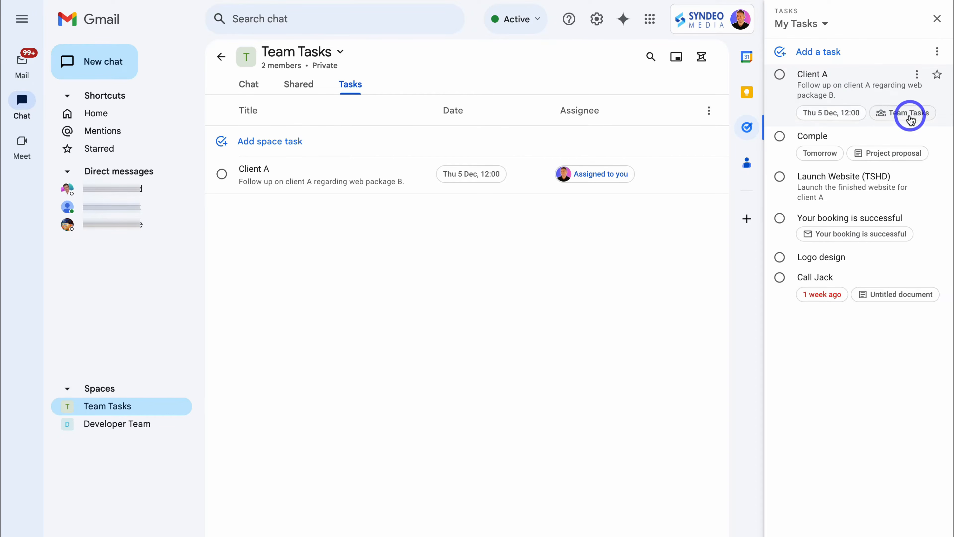
pyautogui.click(895, 98)
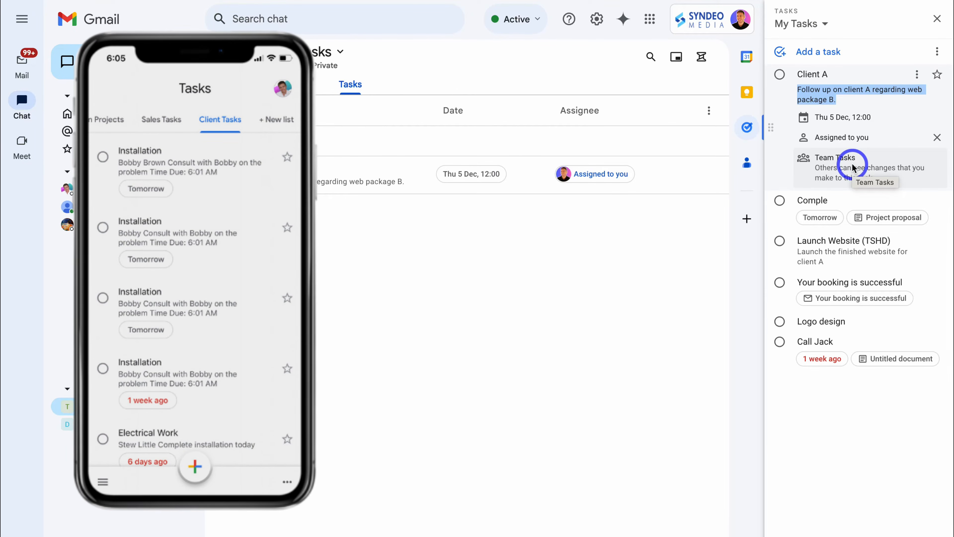
pyautogui.click(937, 19)
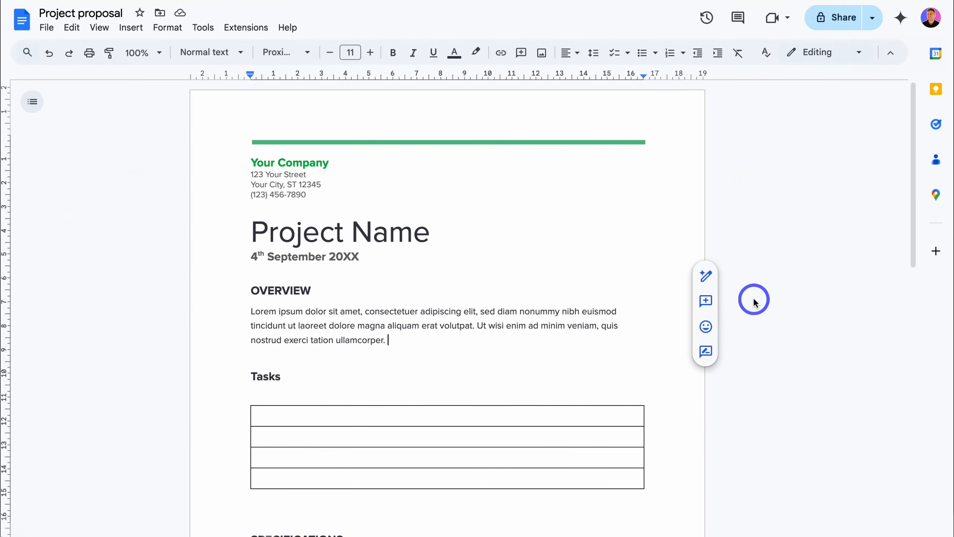
# In the Project proposal document, start a task titled "Follow up" in the Tasks table's first row, with the team member's company e-mail as assignee
pyautogui.scroll(-3, 751, 294)
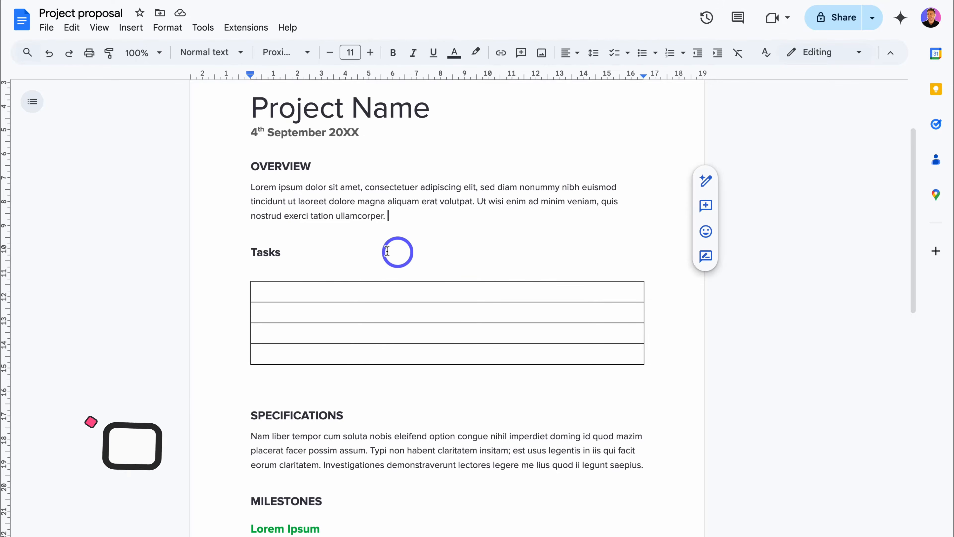
pyautogui.click(286, 294)
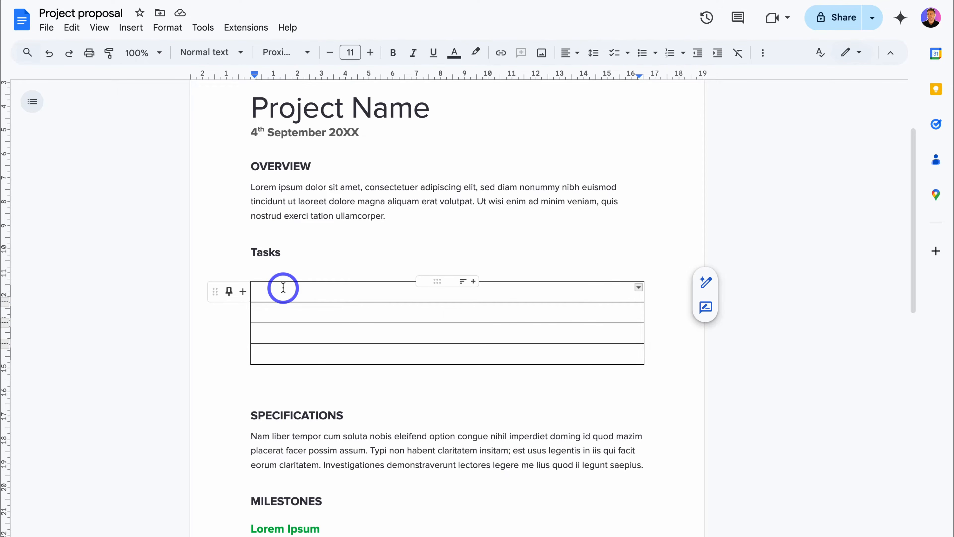
pyautogui.write('@')
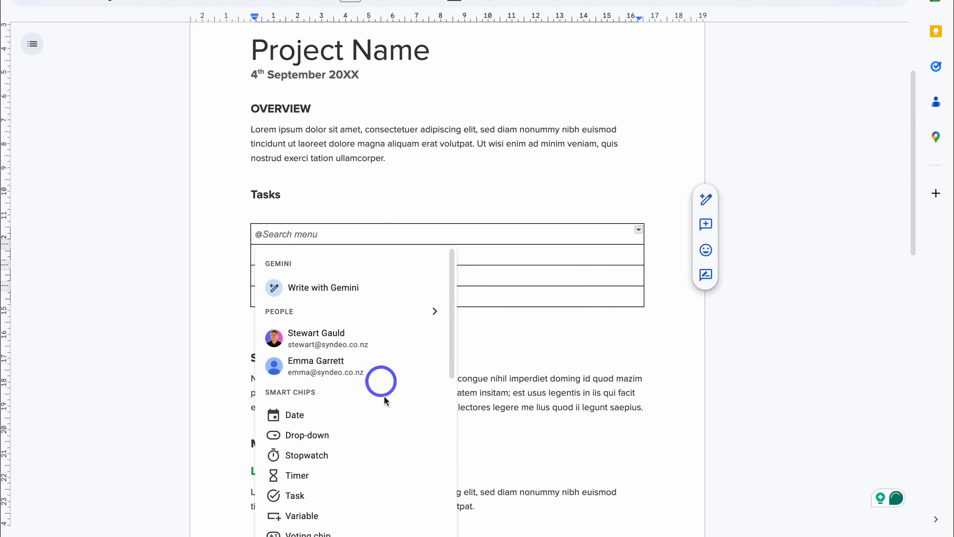
pyautogui.click(362, 496)
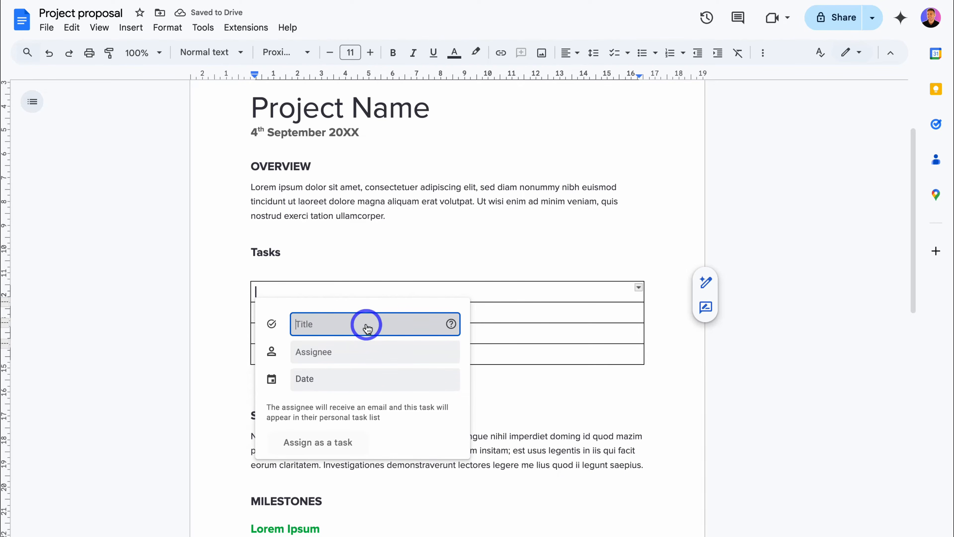
pyautogui.write('Follow up')
pyautogui.click(309, 354)
pyautogui.write('em')
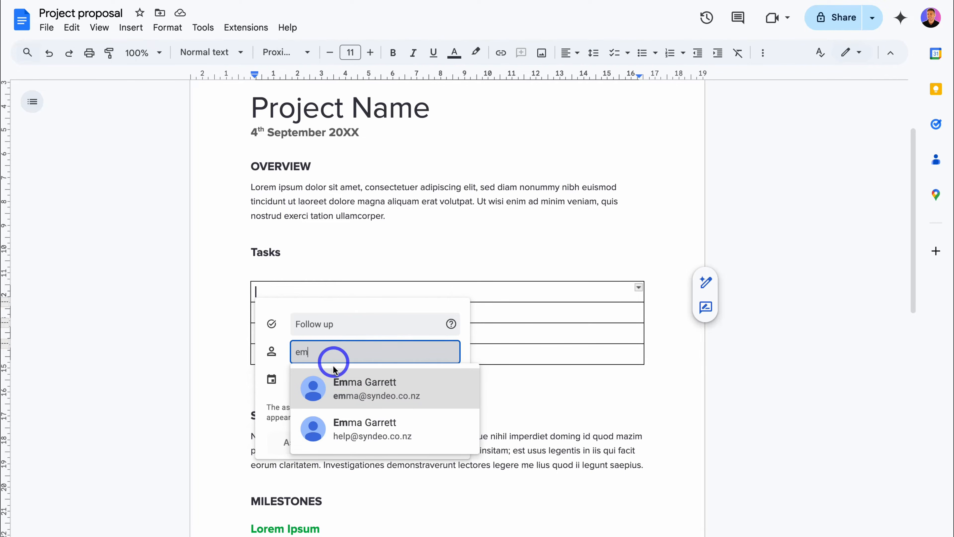
pyautogui.click(447, 397)
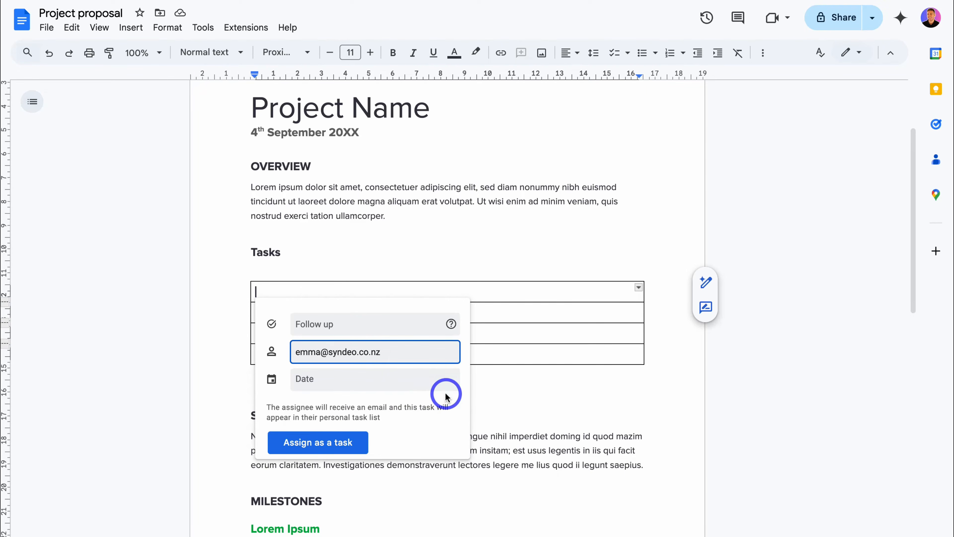
# Set the Follow up task's date to 28 November 2024 and assign it
pyautogui.click(353, 382)
pyautogui.click(368, 511)
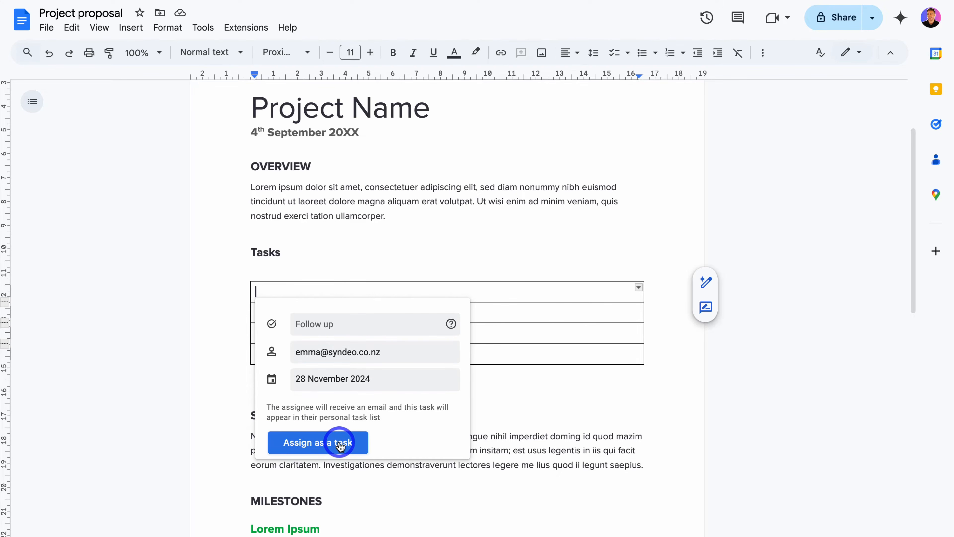
pyautogui.click(340, 443)
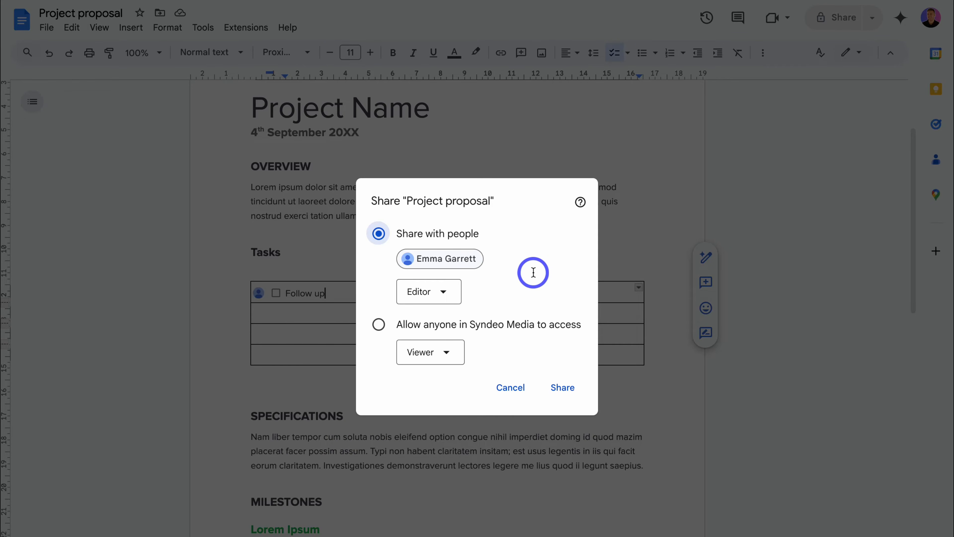
# Share the Project proposal with the assignee as Editor and tick the Follow up task's checkbox
pyautogui.click(562, 387)
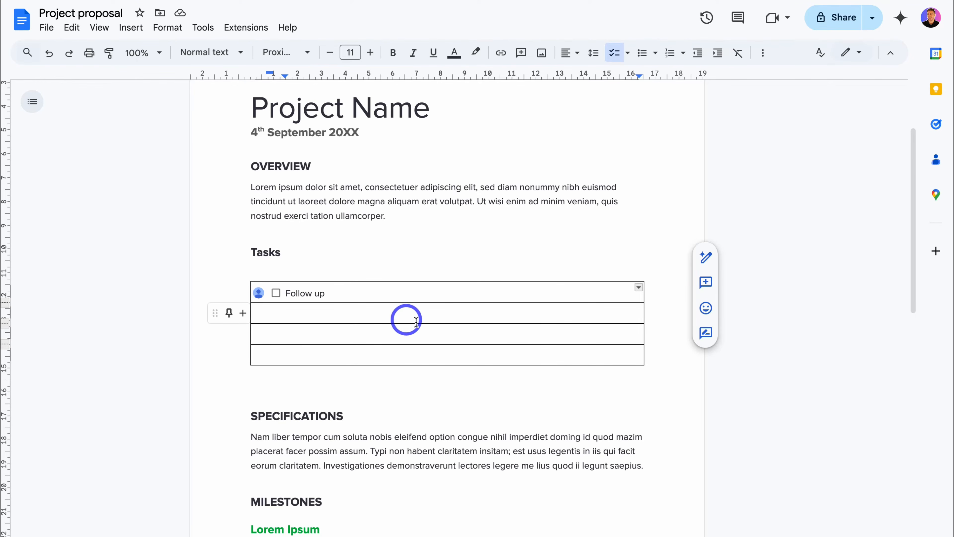
pyautogui.click(277, 293)
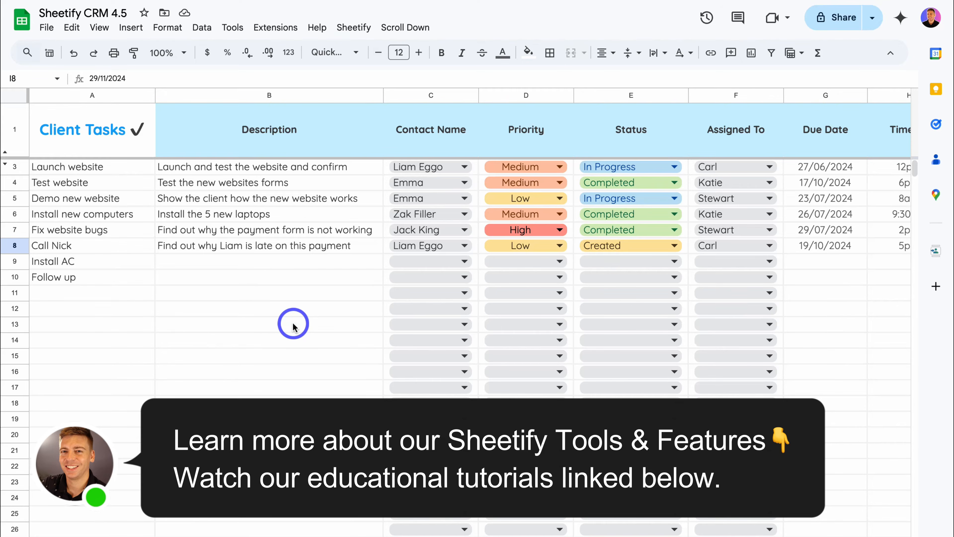
# In the Sheetify CRM 4.5 spreadsheet, display the Client Tasks list from Google Tasks beside the sheet
pyautogui.click(936, 124)
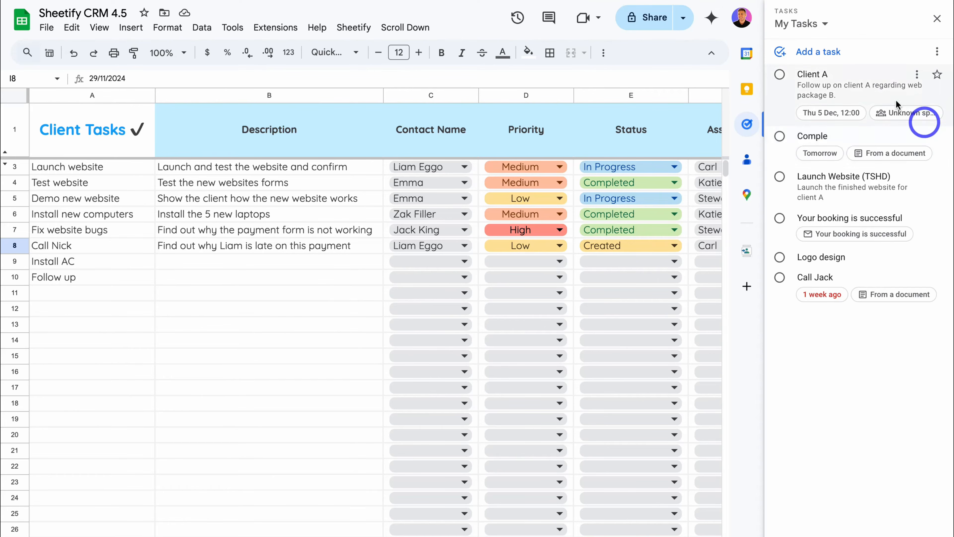
pyautogui.click(817, 25)
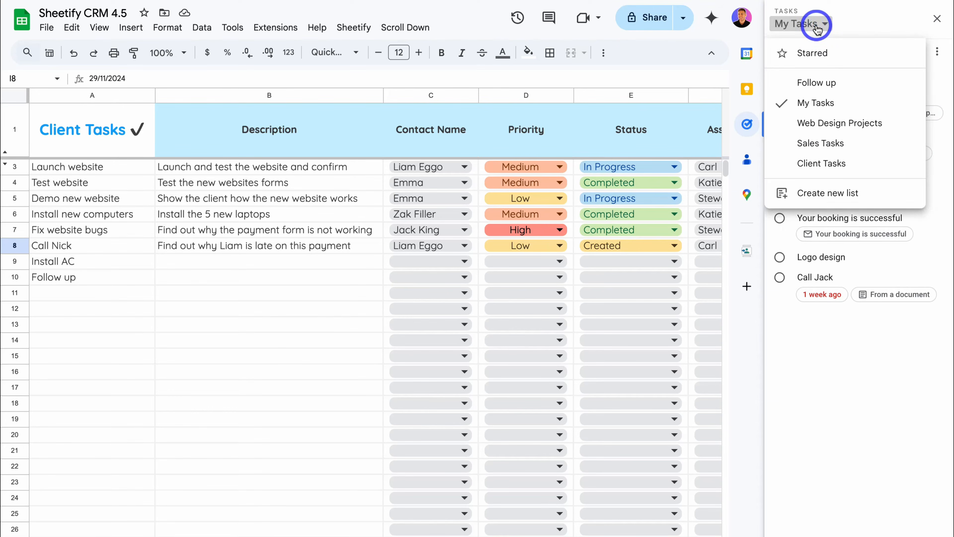
pyautogui.click(864, 164)
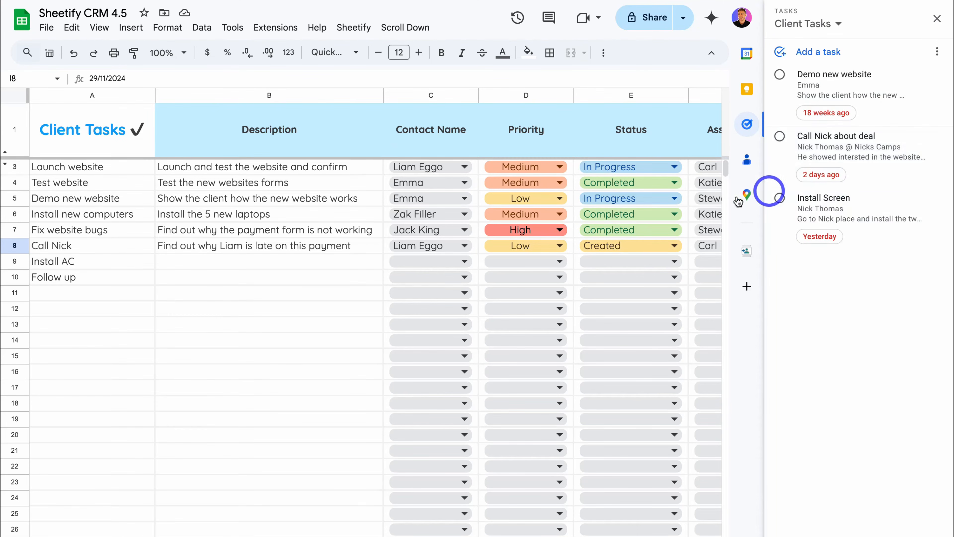
# Change the Assigned To value of the client task in row 8 to yourself
pyautogui.click(285, 248)
pyautogui.hscroll(3, 313, 249)
pyautogui.doubleClick(669, 244)
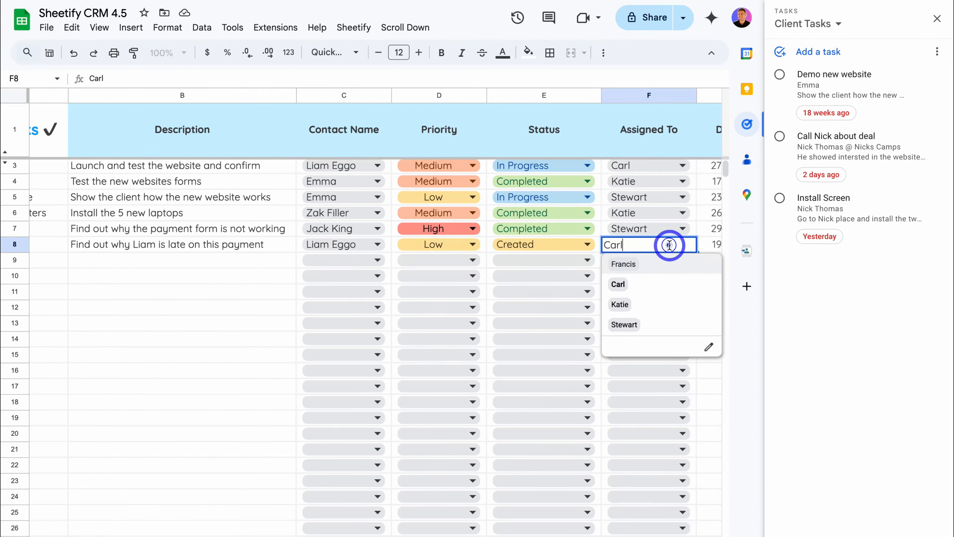
pyautogui.click(649, 324)
pyautogui.hscroll(-3, 319, 236)
# Send the client task in row 8 to Google Tasks with Taskify as a Client Task and open its details in the Client Tasks list
pyautogui.click(322, 244)
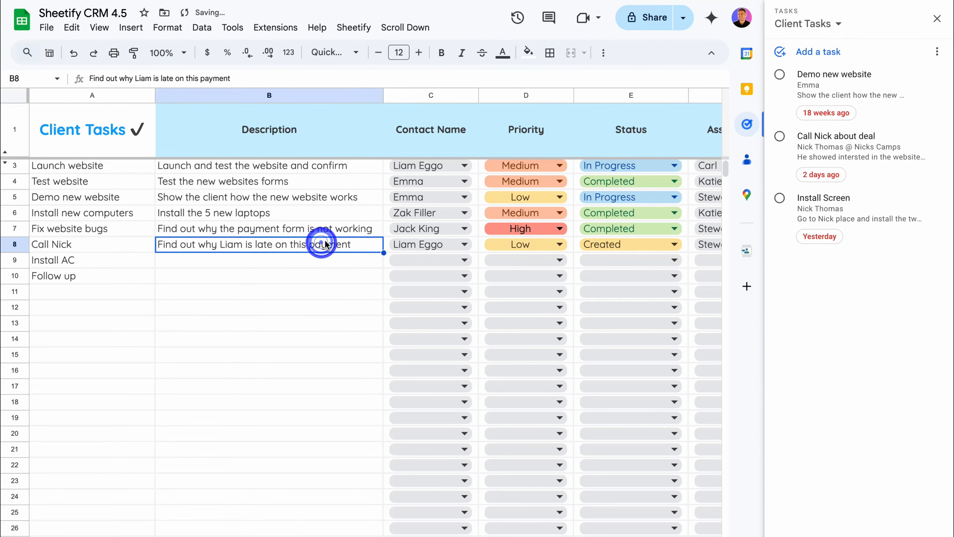
pyautogui.click(351, 25)
pyautogui.moveTo(397, 53)
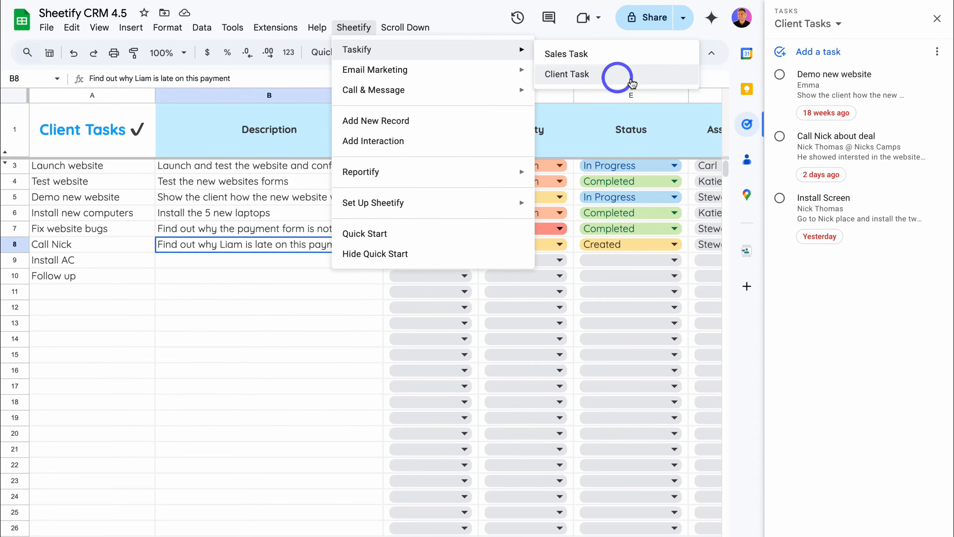
pyautogui.click(624, 79)
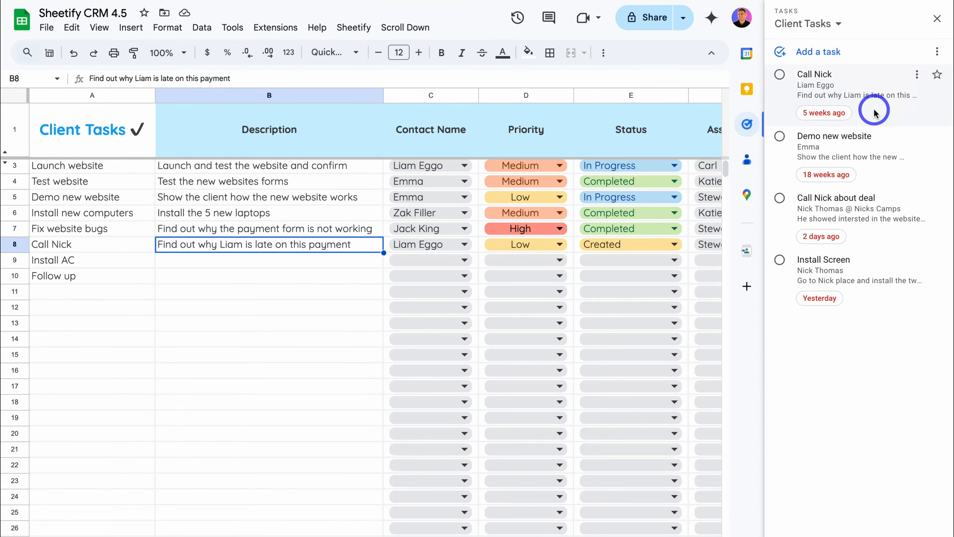
pyautogui.click(896, 94)
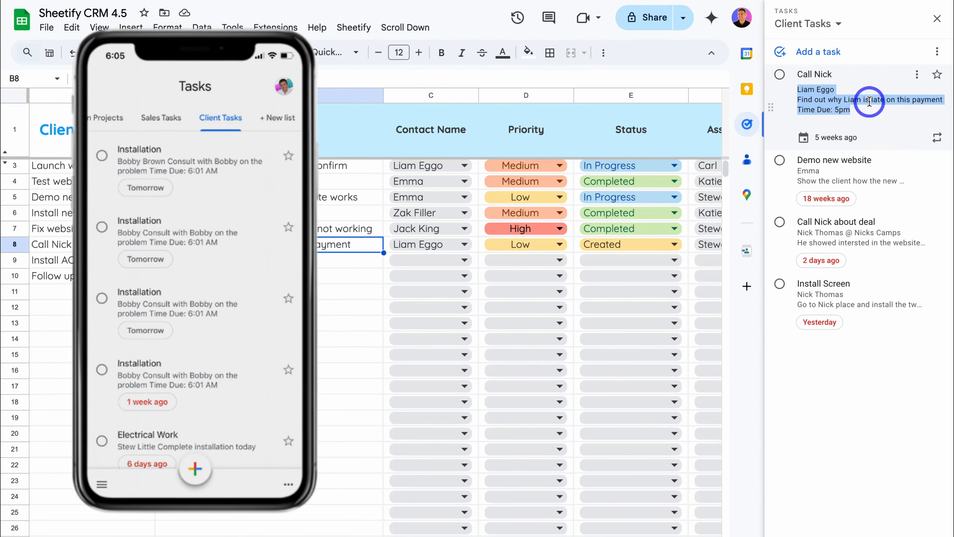
# Close the Google Tasks list and clear the Assigned To value of the client task in row 8
pyautogui.click(937, 19)
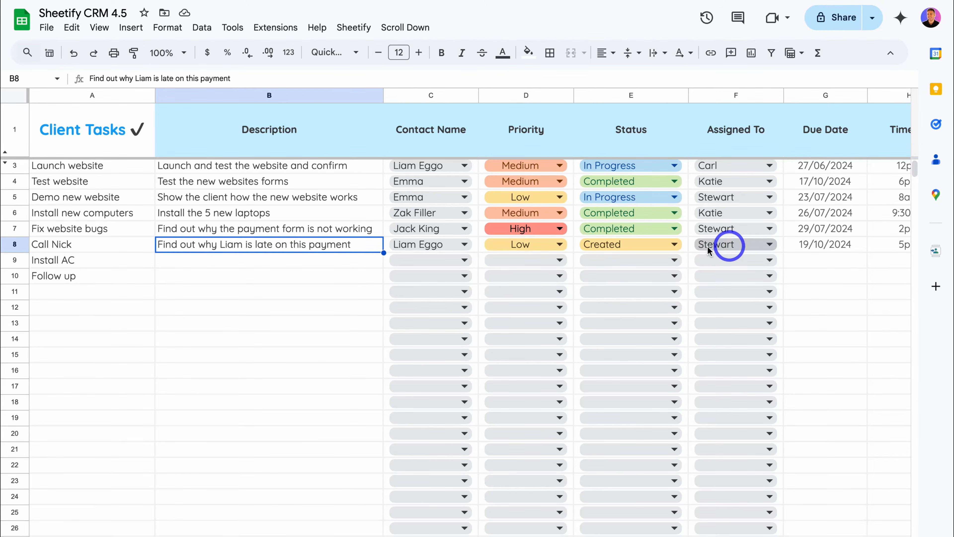
pyautogui.click(693, 245)
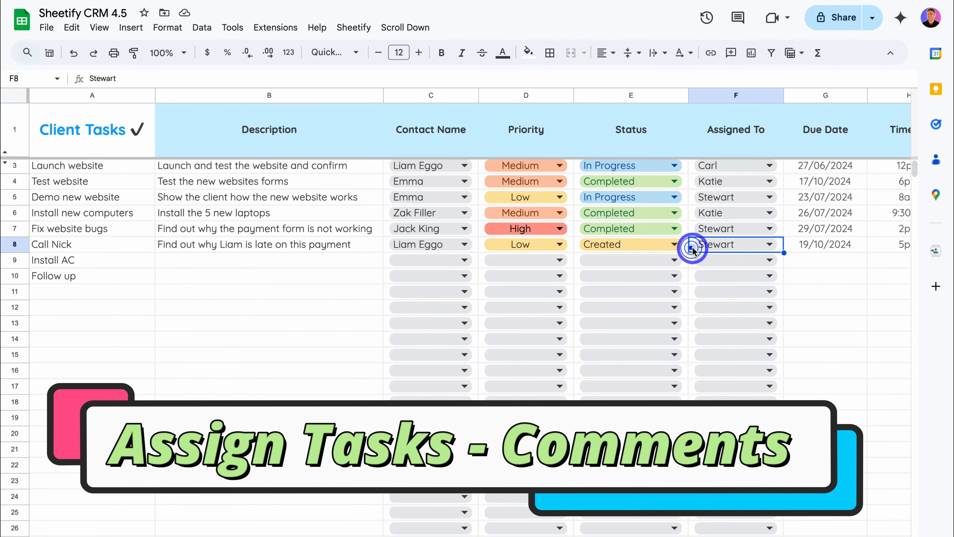
pyautogui.doubleClick(735, 246)
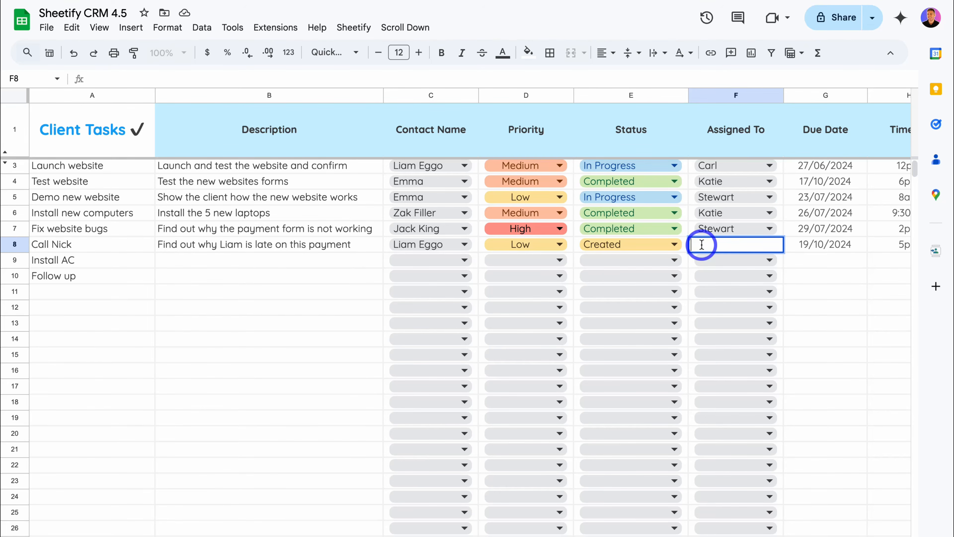
# Insert a comment on the Assigned To cell in row 8 that mentions the suggested team member's e-mail
pyautogui.click(132, 28)
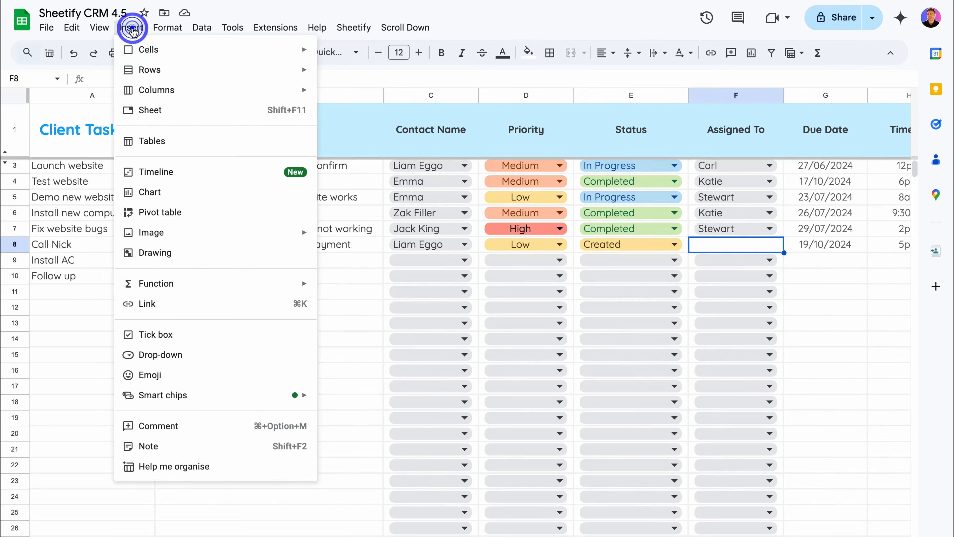
pyautogui.click(224, 424)
pyautogui.write('@')
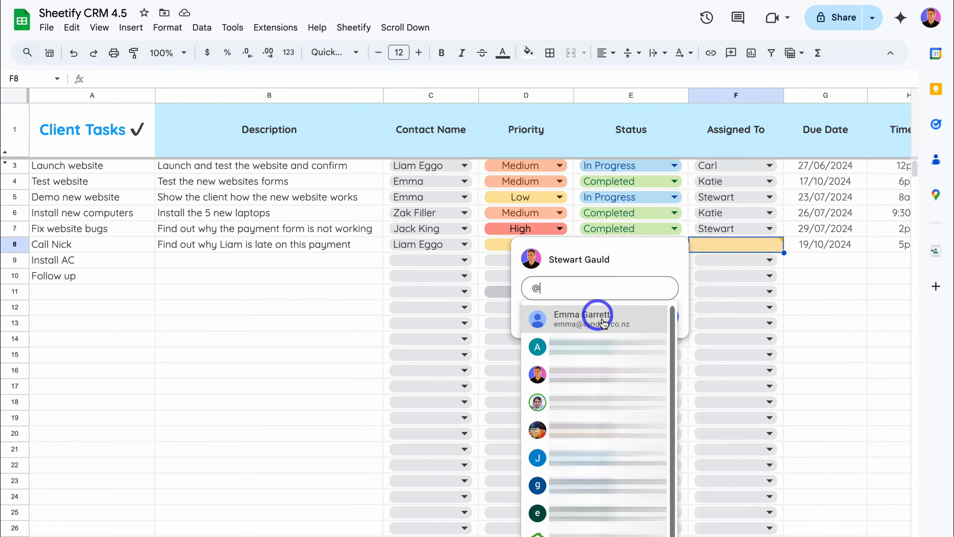
pyautogui.click(646, 320)
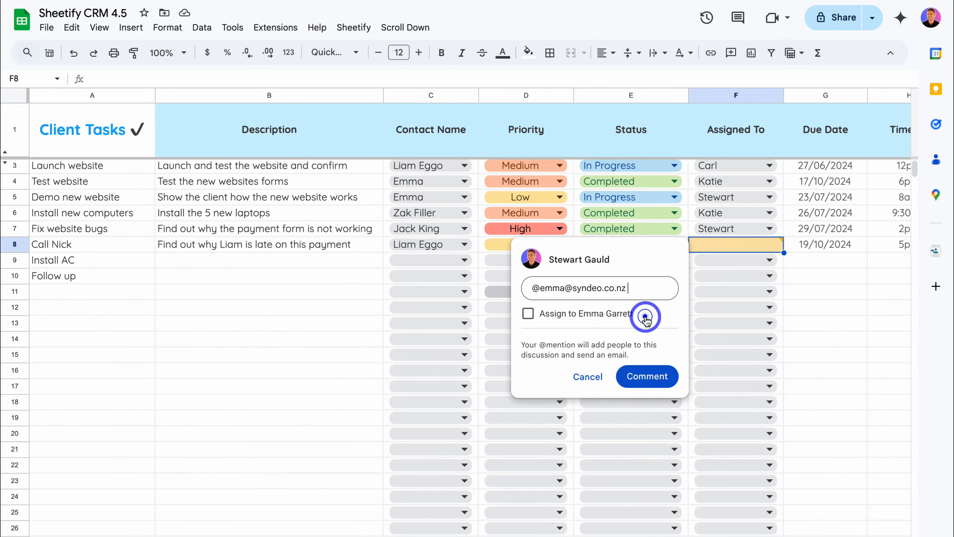
pyautogui.click(564, 278)
pyautogui.click(654, 288)
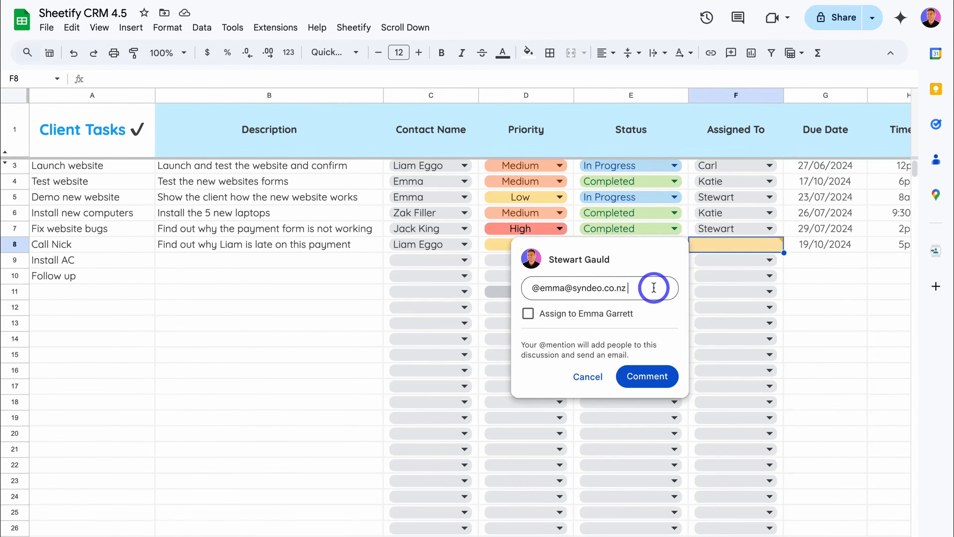
# Assign the comment to the mentioned team member and share the spreadsheet with them as Commenter
pyautogui.click(528, 313)
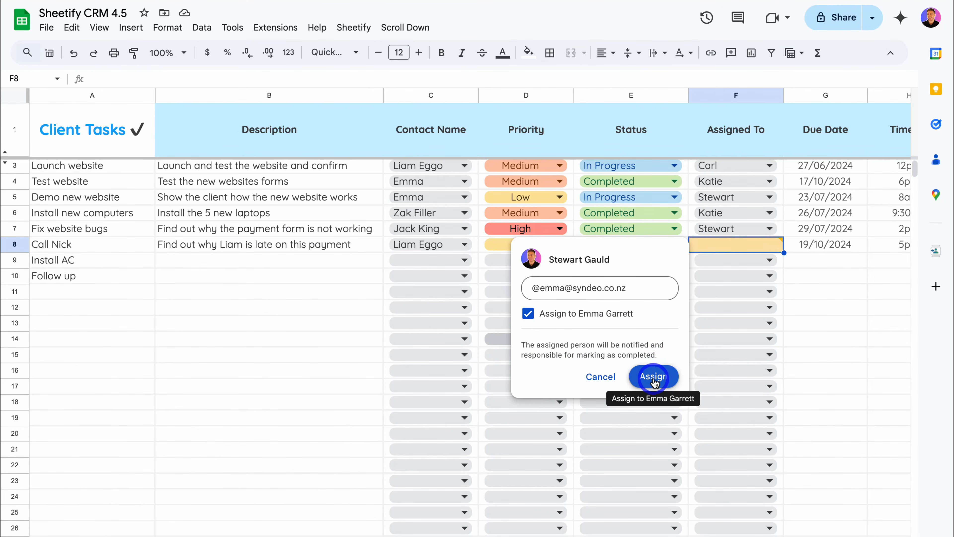
pyautogui.click(654, 377)
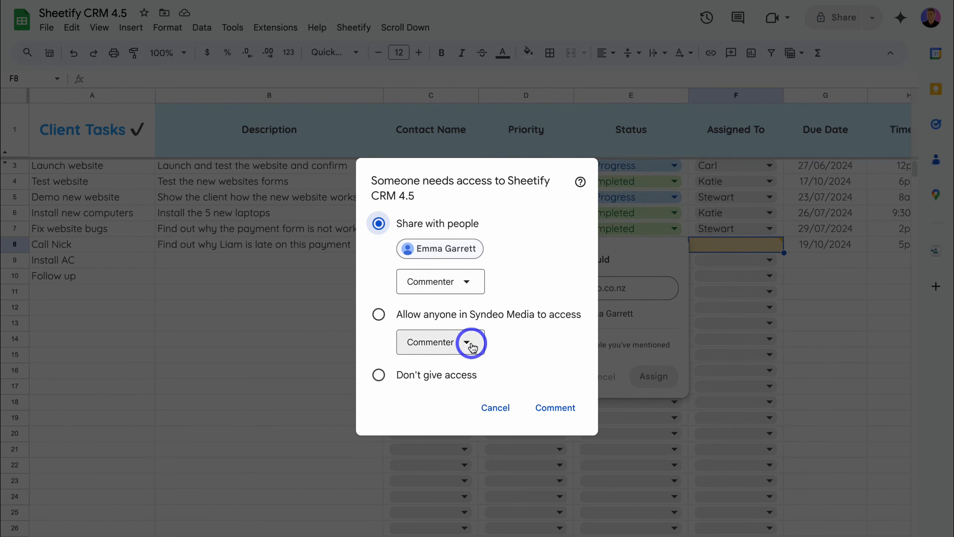
pyautogui.click(563, 414)
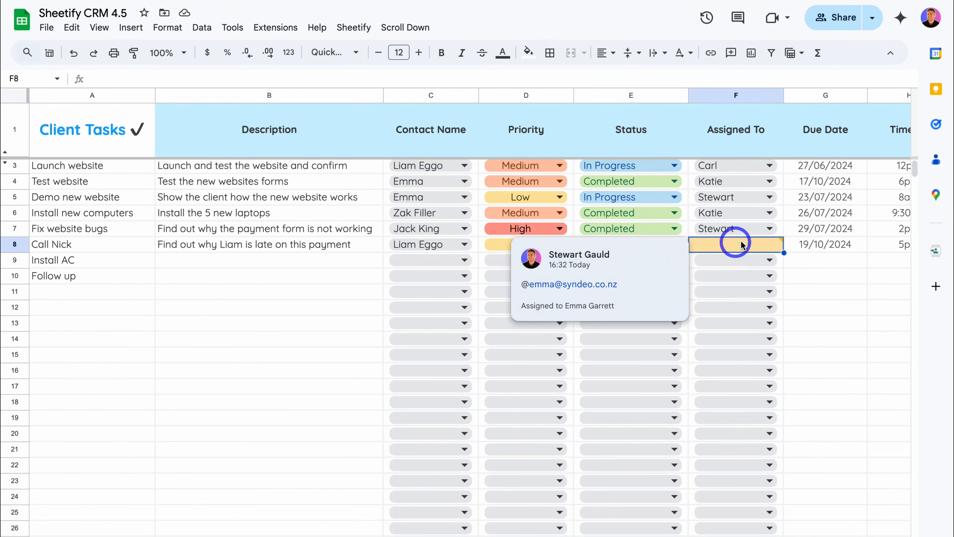